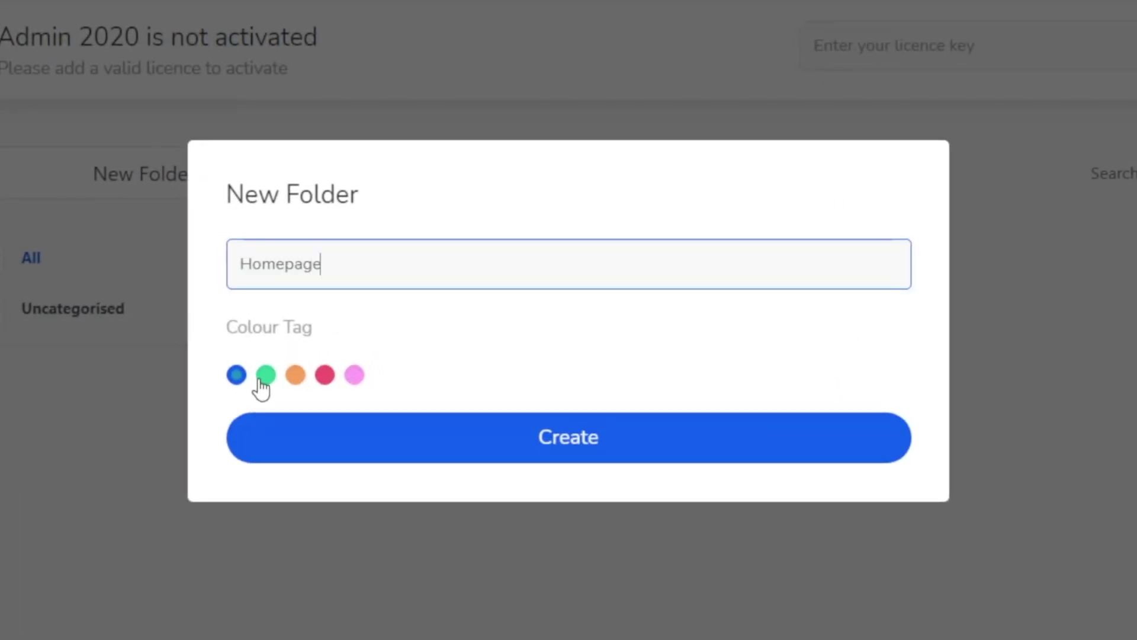
- Create an orange-tagged Homepage media folder, drag an image into it, and open it
click(295, 375)
click(564, 437)
drag(492, 330, 327, 362)
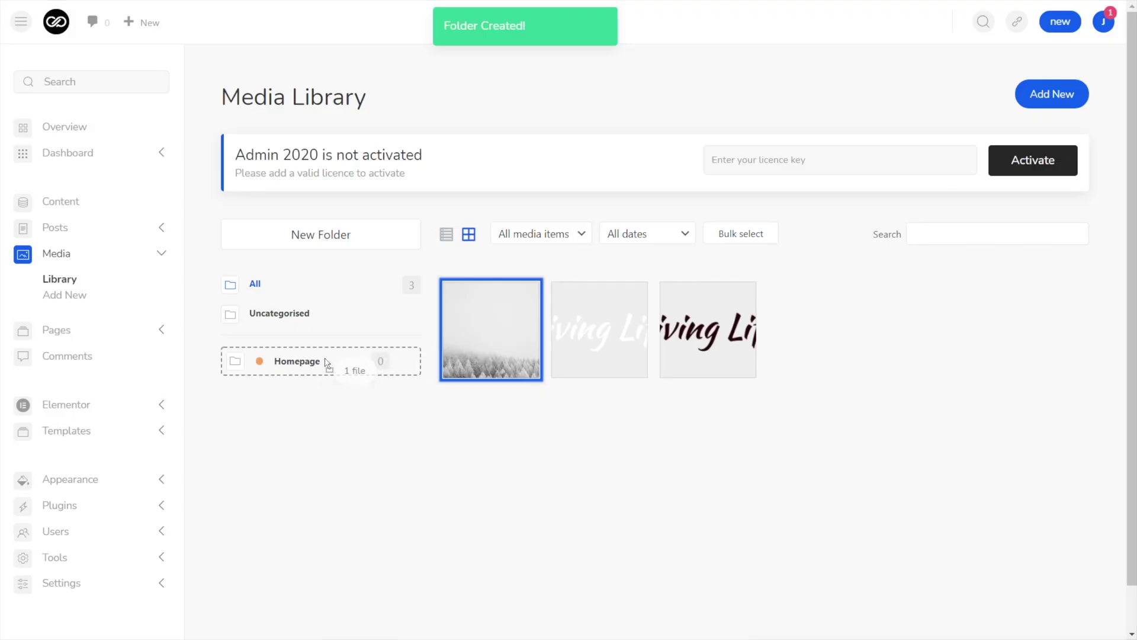
double_click(297, 361)
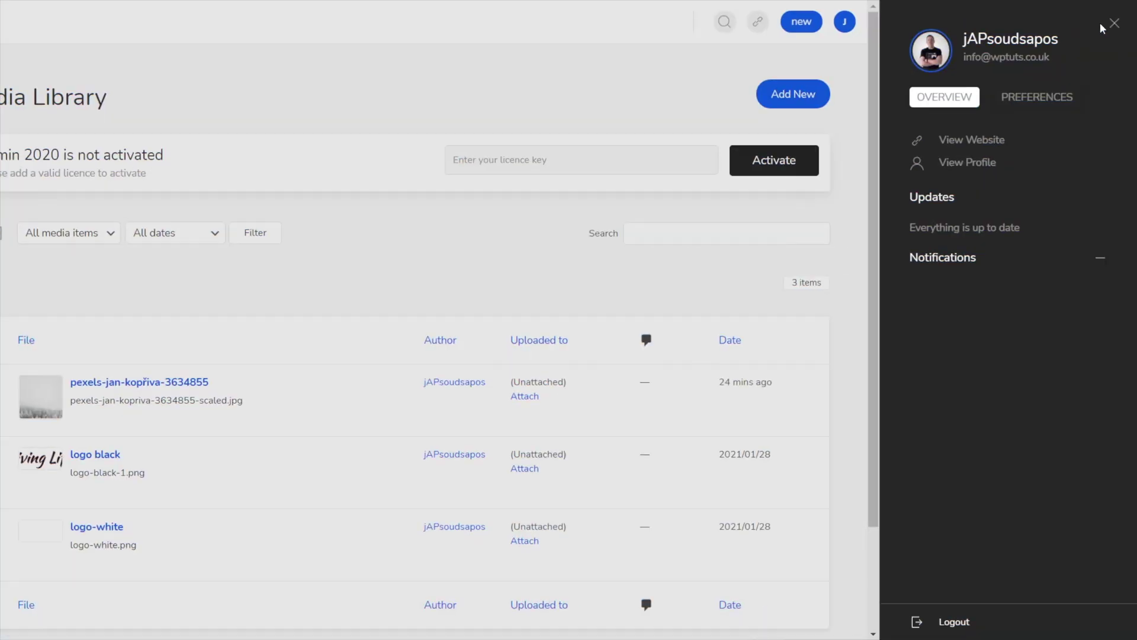
- Turn on Dark Mode in the profile panel's Preferences and close the panel
click(1037, 99)
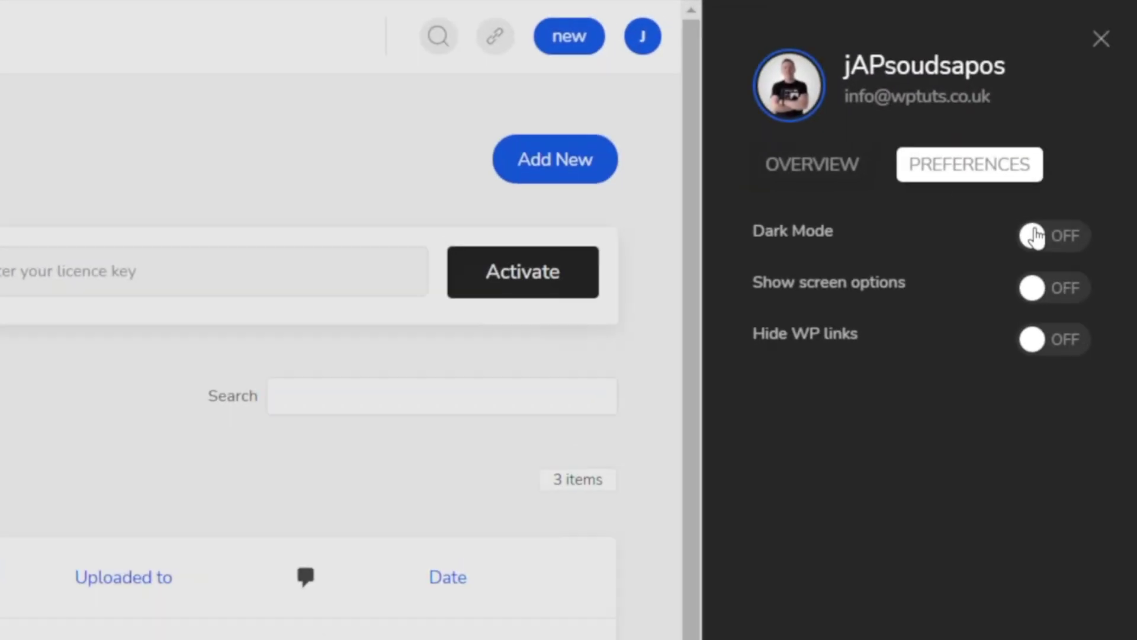
click(1089, 140)
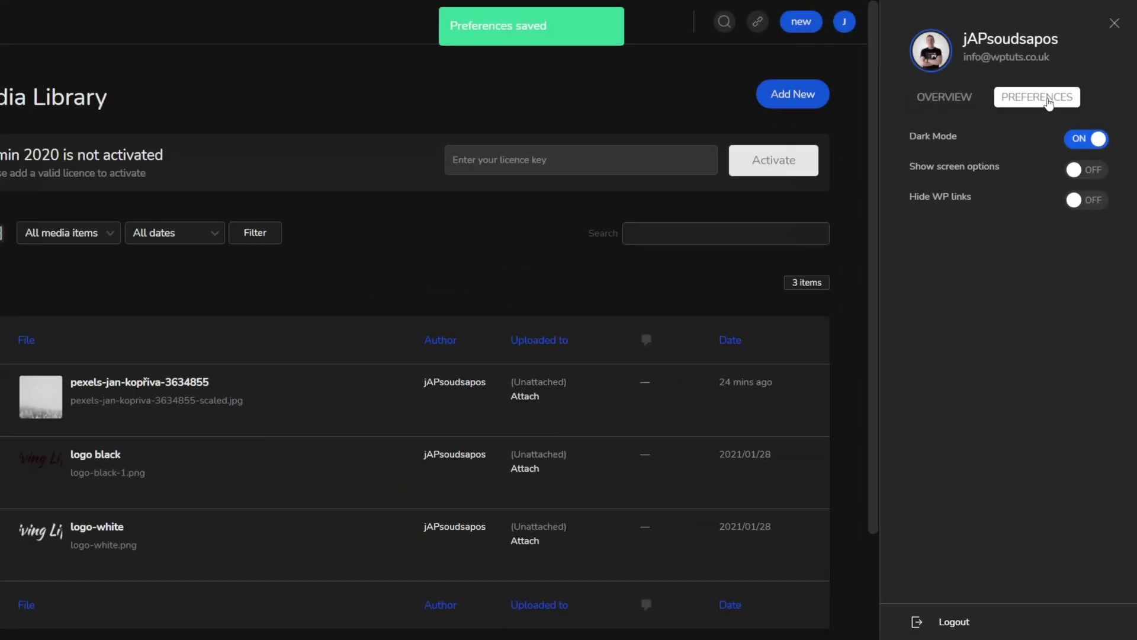
click(1113, 27)
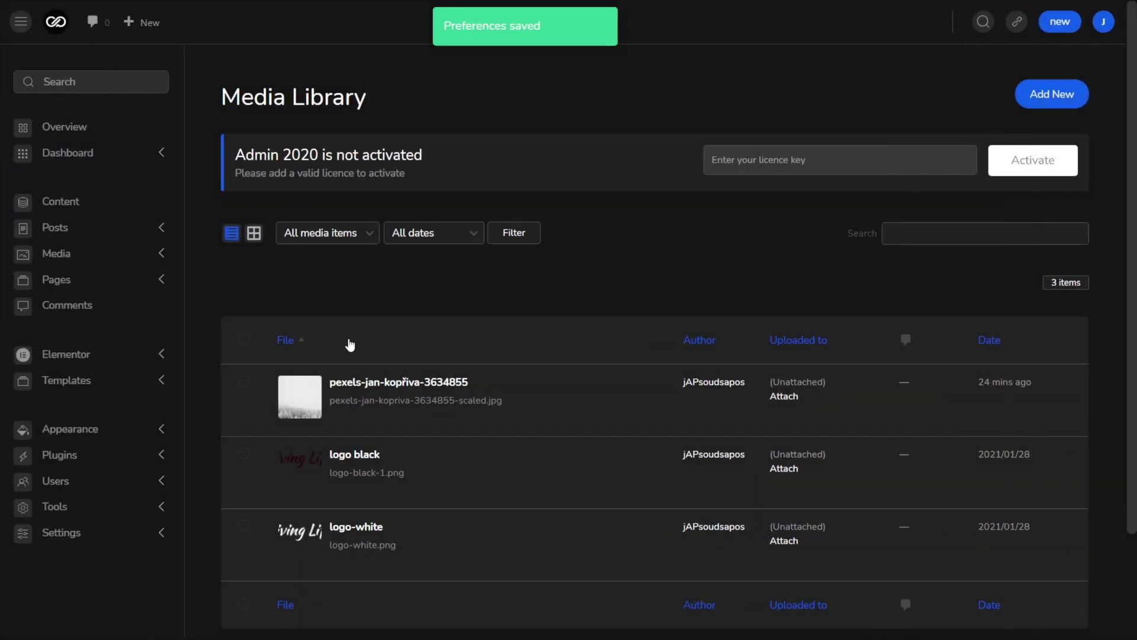
click(65, 204)
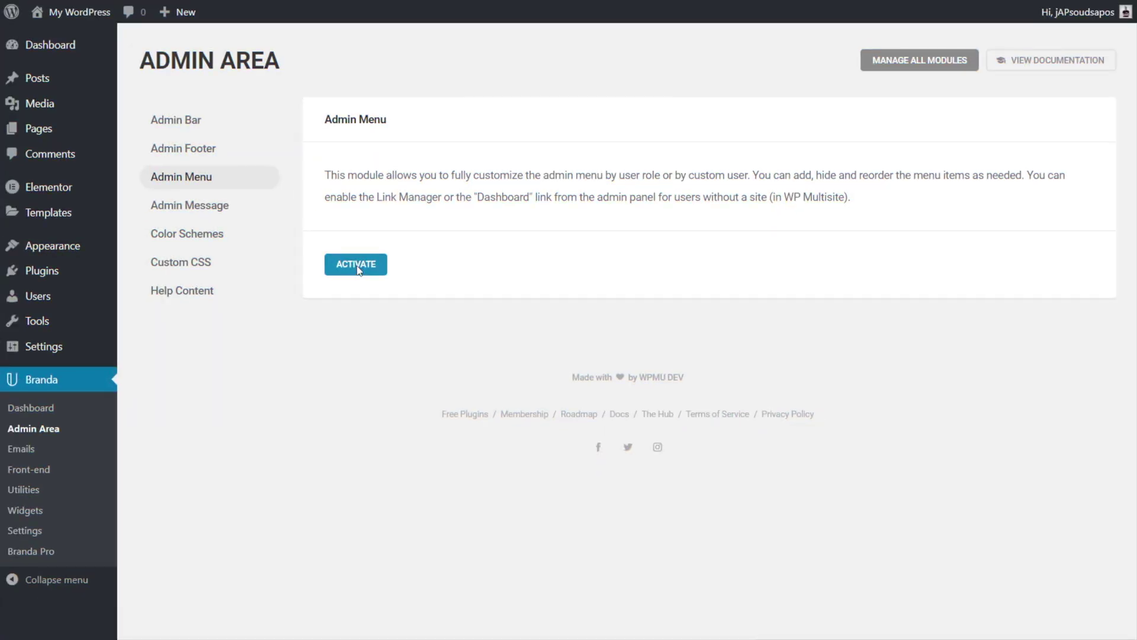
- Activate Branda's Admin Menu module and set it to customize by User Roles
click(358, 265)
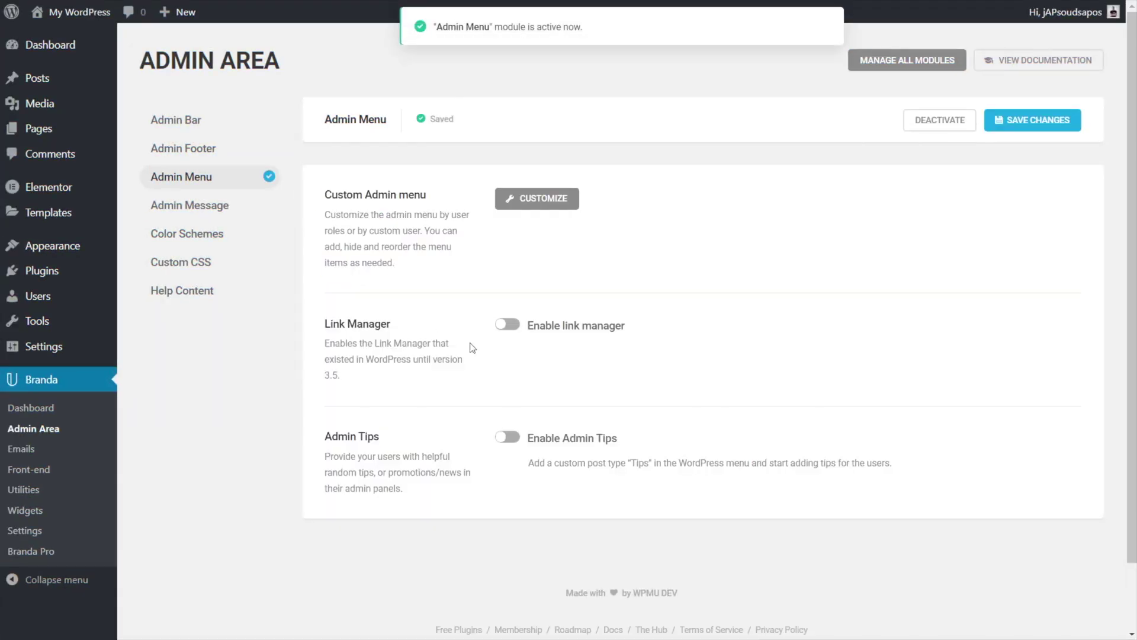
scroll(617, 351, down, 1)
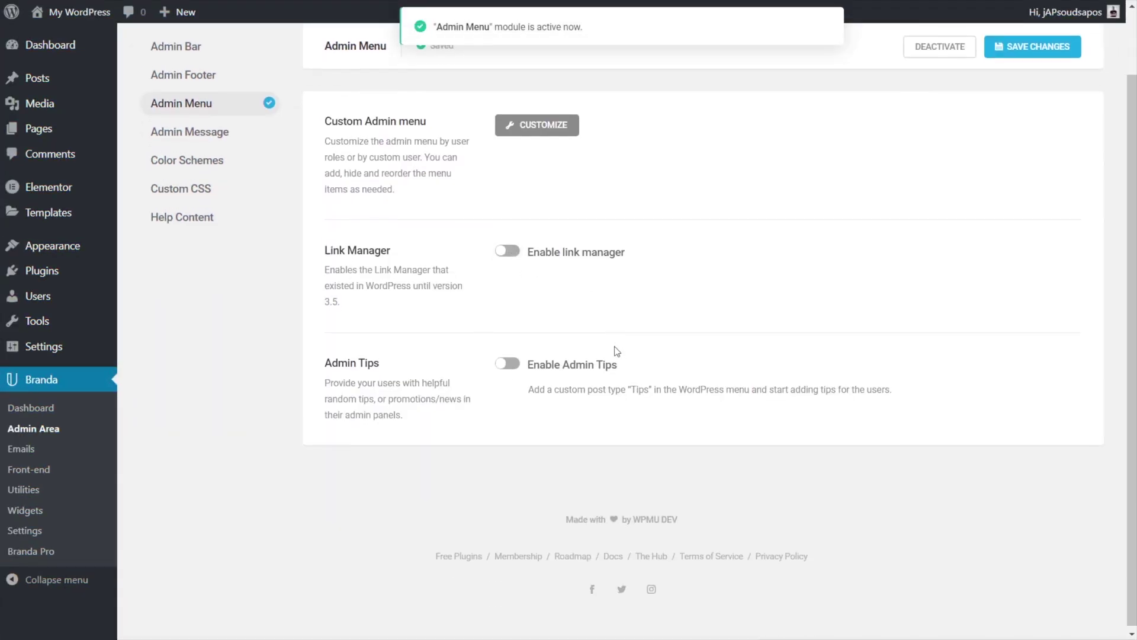
click(517, 136)
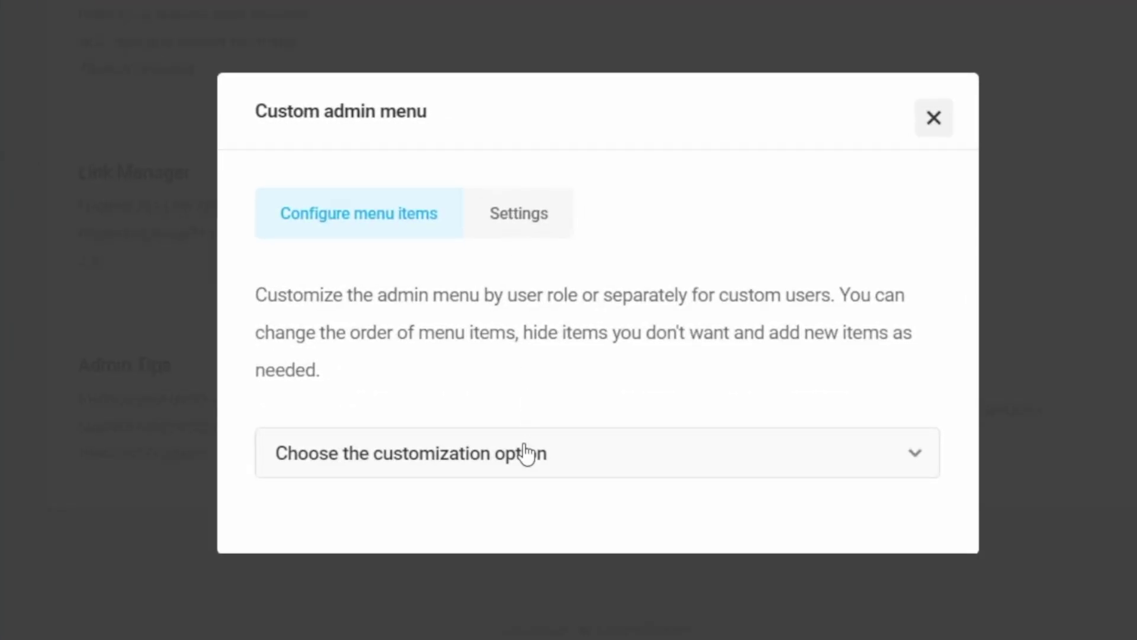
click(528, 451)
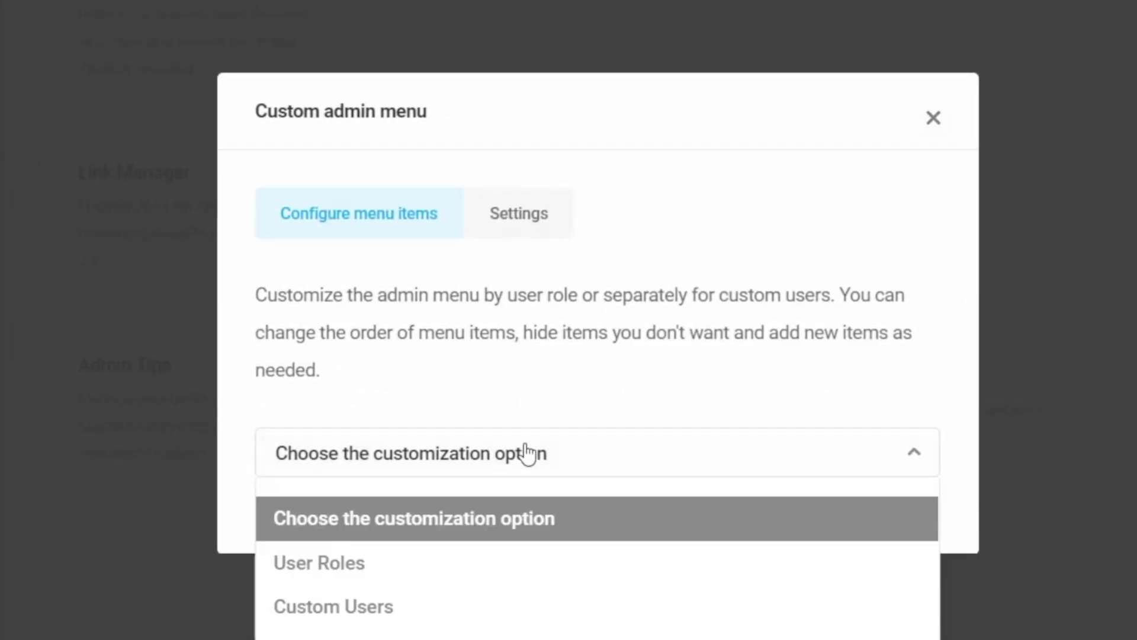
click(414, 578)
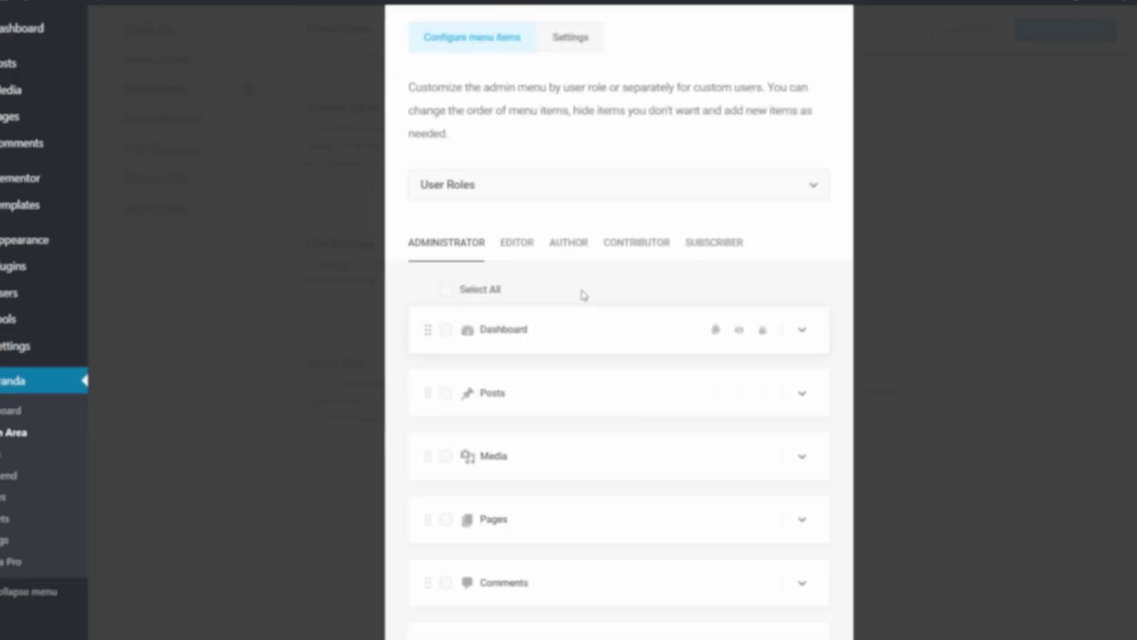
- Show the Editor role's menu items and expand the Dashboard item's settings
click(511, 238)
scroll(637, 332, down, 3)
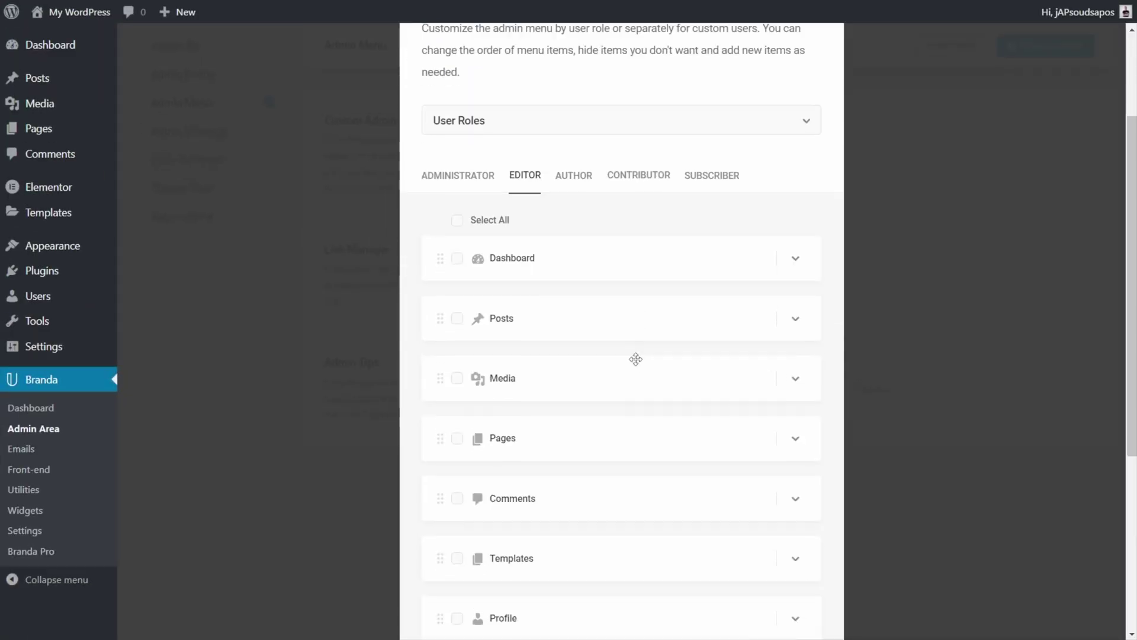
click(795, 257)
scroll(796, 285, down, 1)
scroll(796, 285, down, 5)
scroll(796, 285, down, 1)
scroll(795, 284, down, 2)
drag(795, 287, 798, 308)
scroll(821, 323, down, 3)
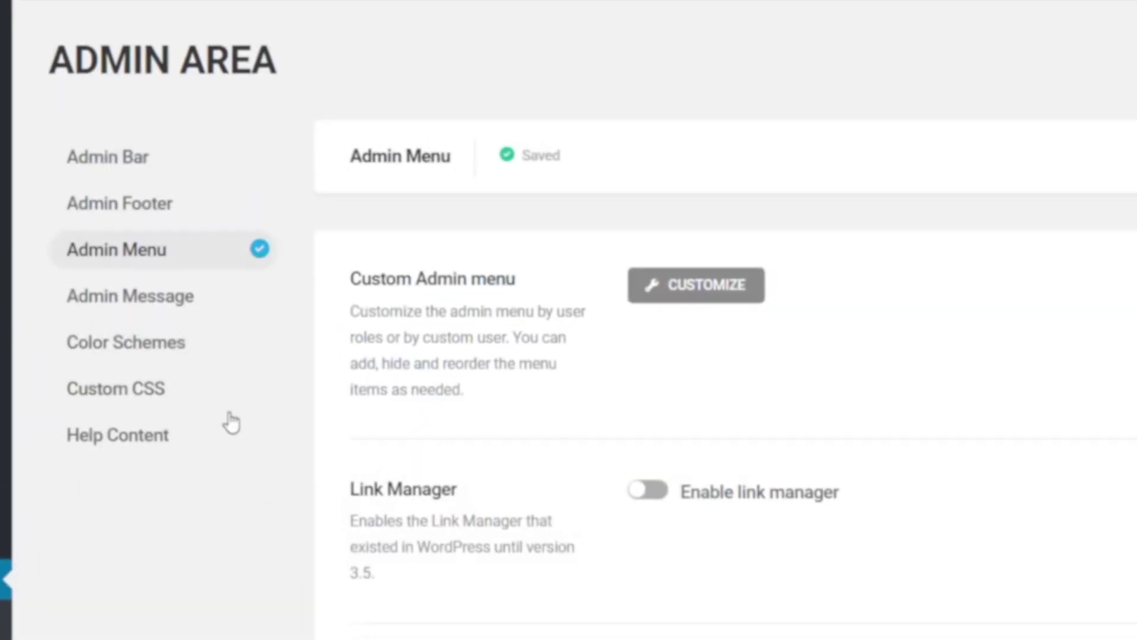
- Activate the Admin Message and Color Schemes modules, then select Help Content
click(152, 318)
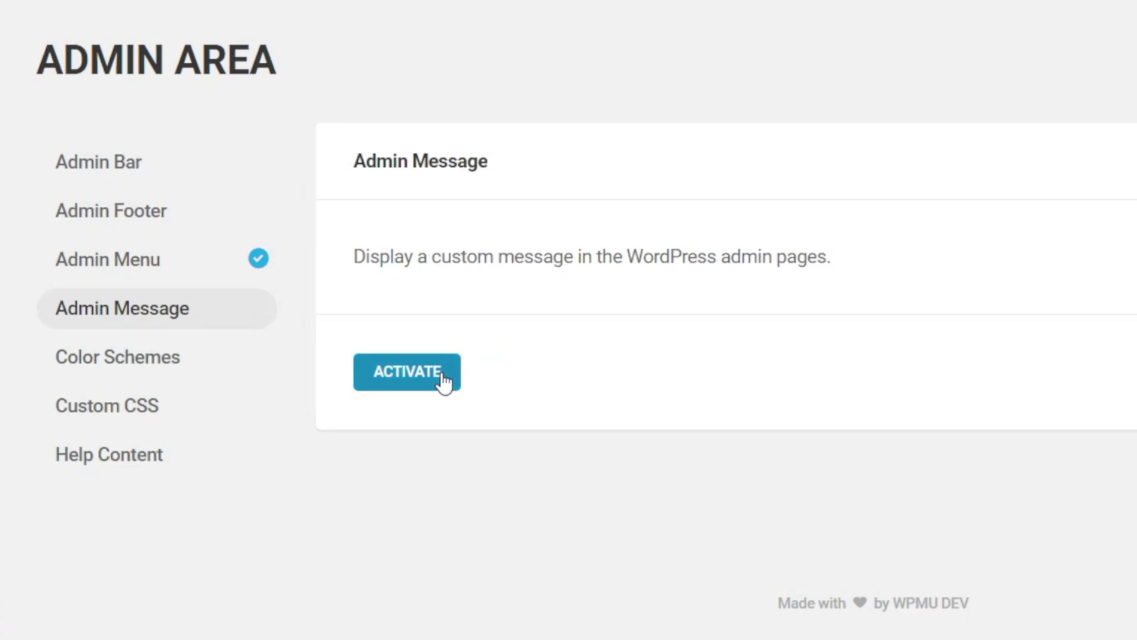
click(407, 372)
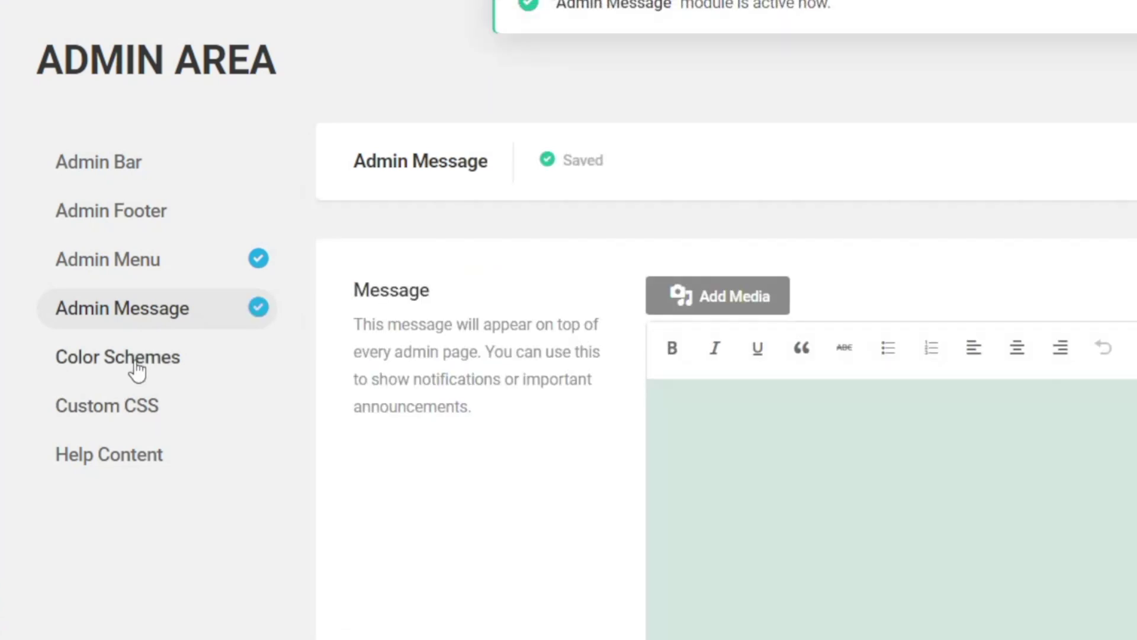
click(138, 372)
click(407, 408)
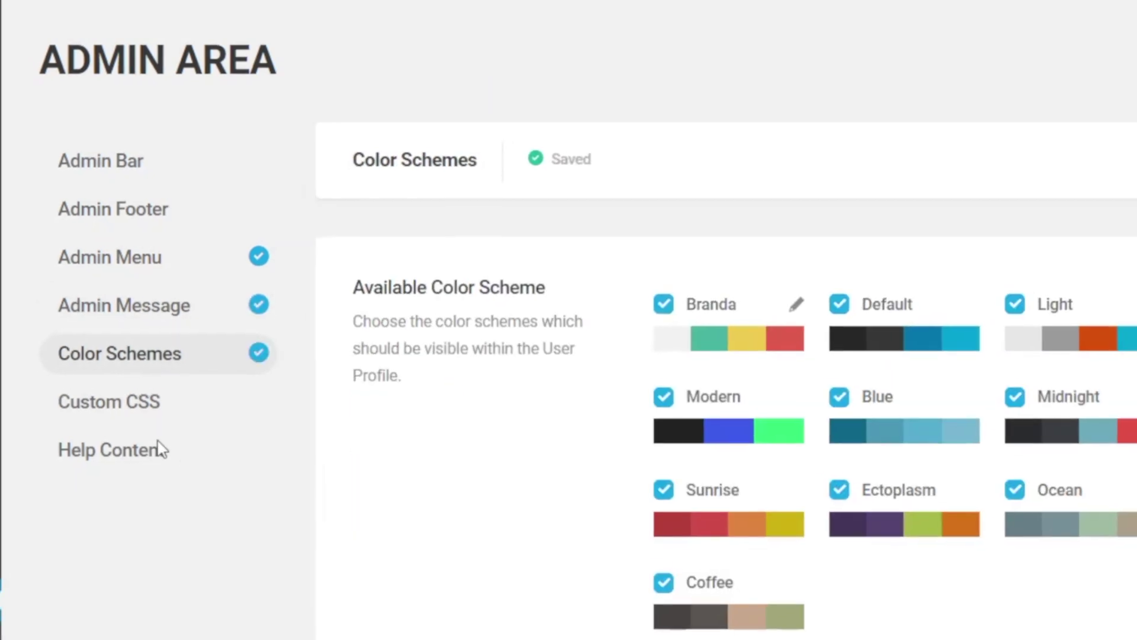
click(109, 454)
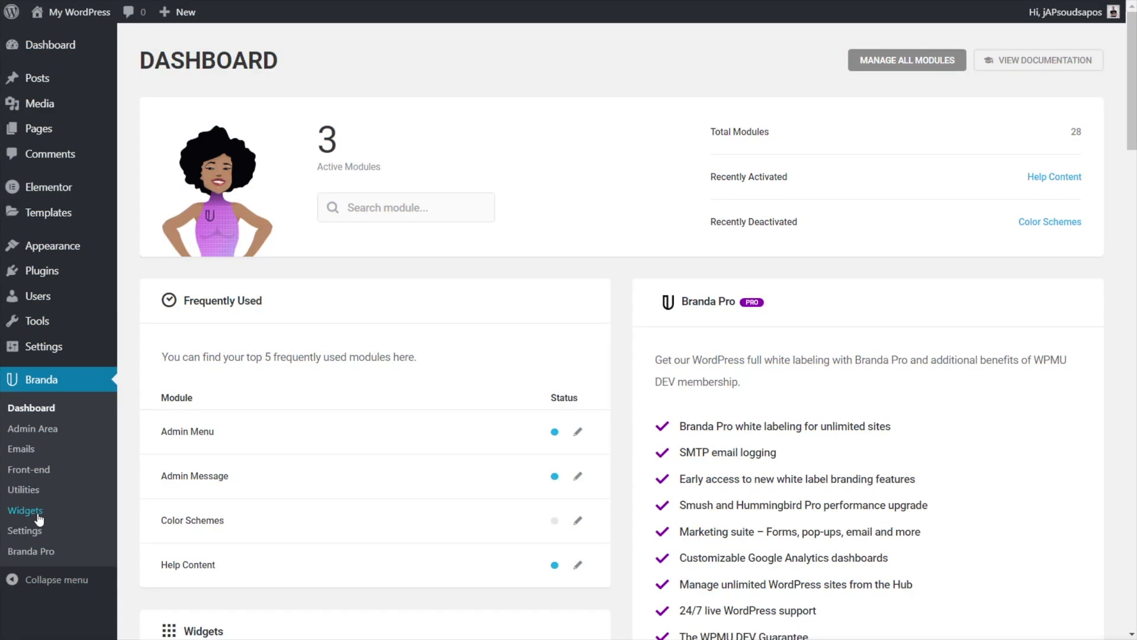
- Go to Branda's Settings Export tab and tick Include debug info
click(22, 529)
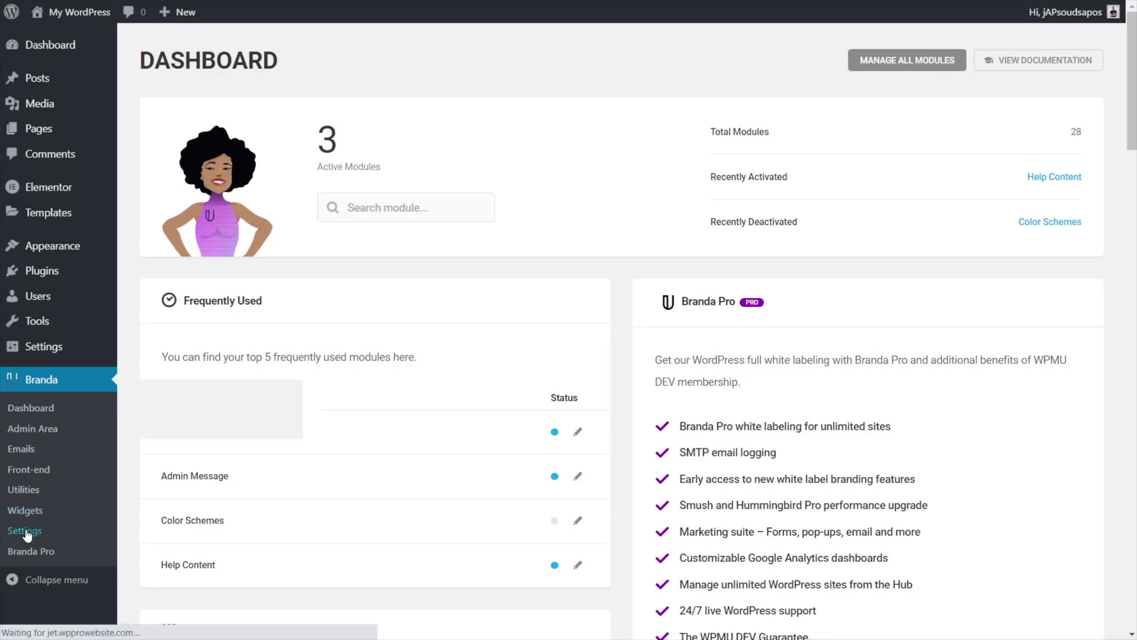
click(175, 206)
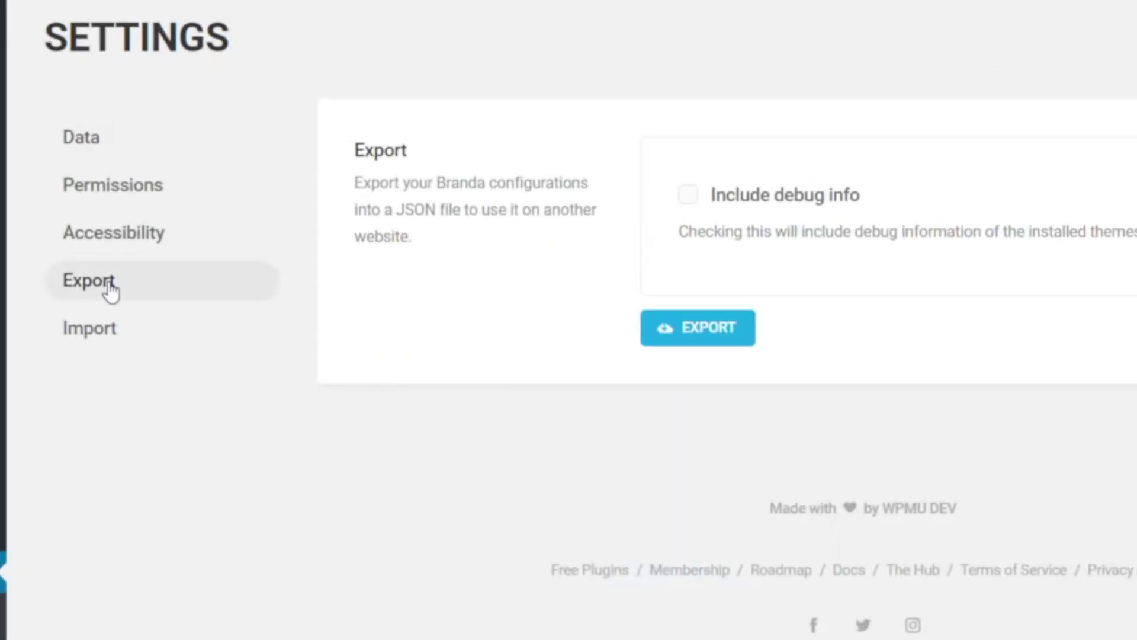
click(699, 198)
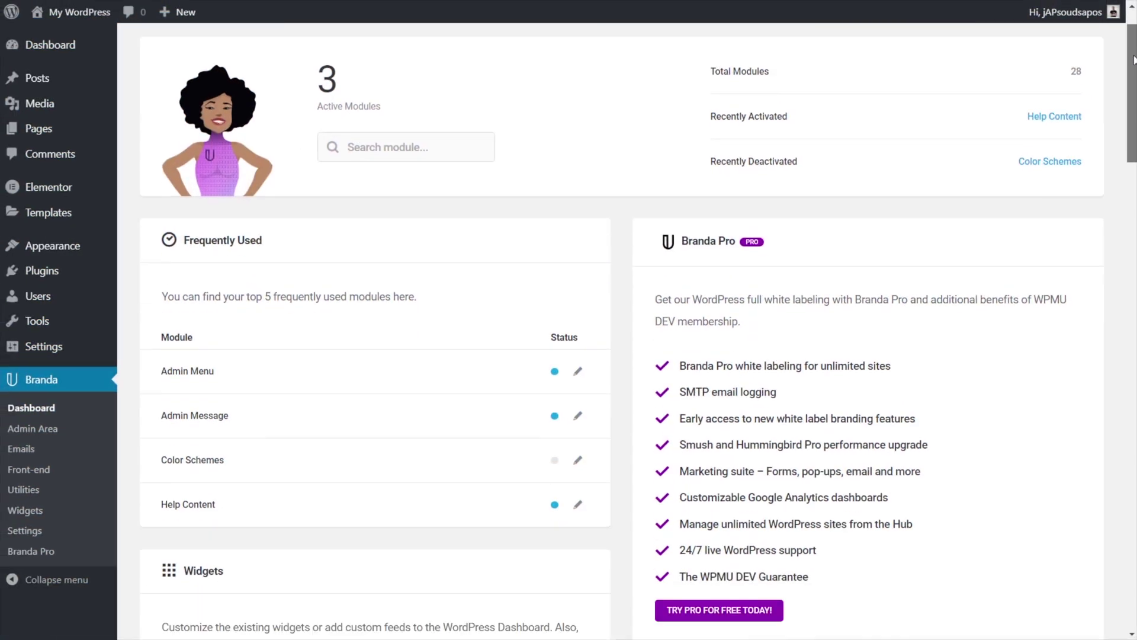
- Scroll down through the Branda dashboard overview
scroll(622, 332, down, 9)
scroll(622, 332, down, 15)
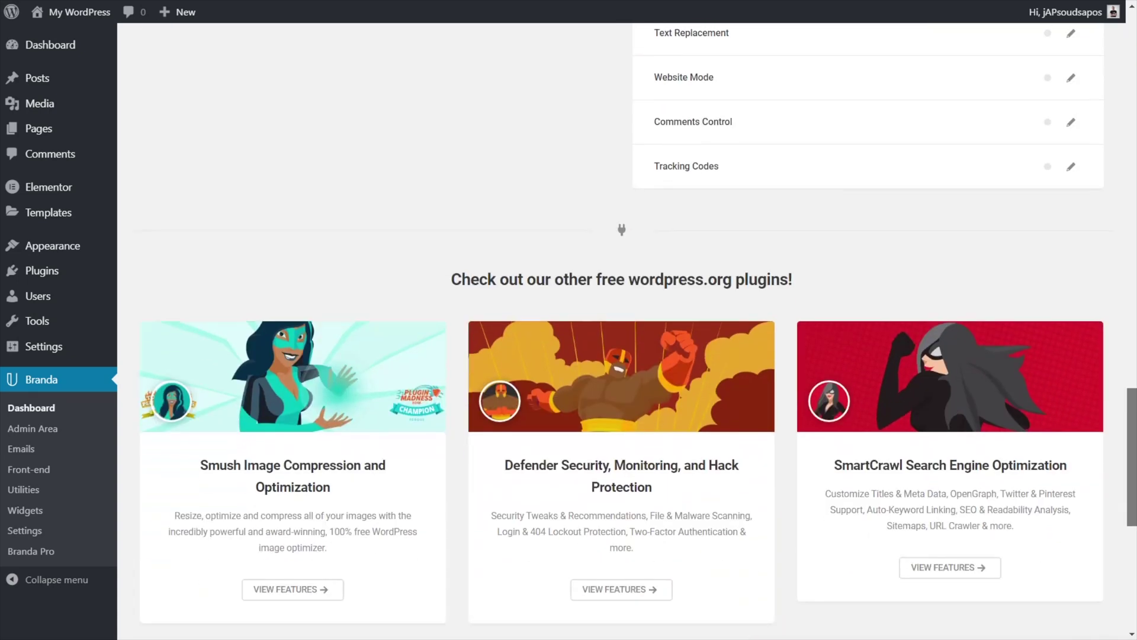
scroll(622, 331, down, 5)
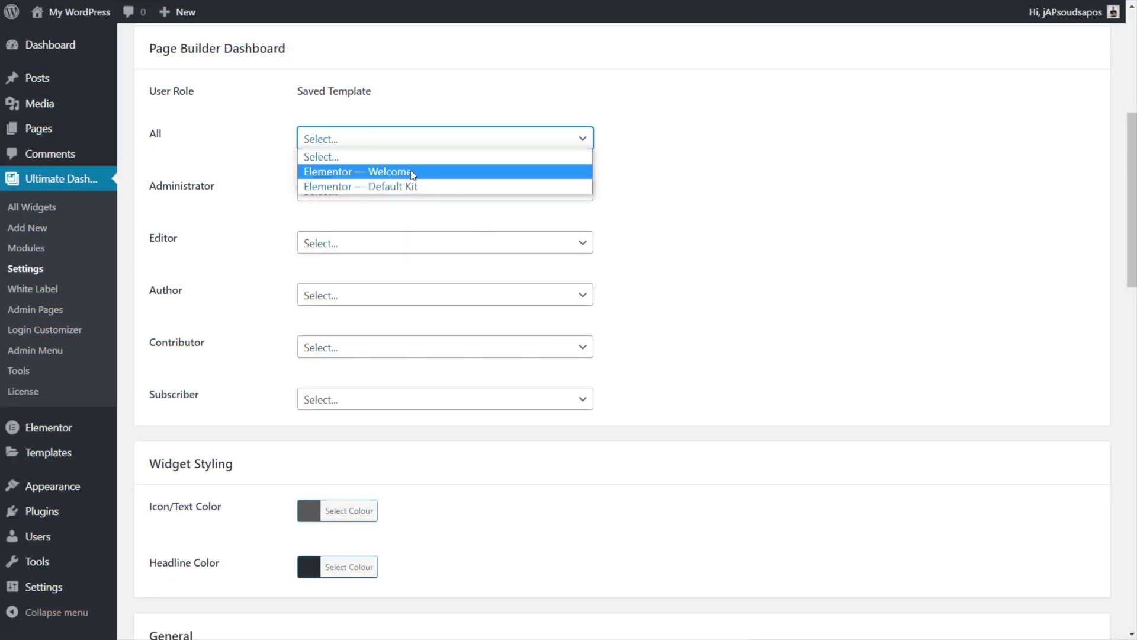
- Use Elementor — Welcome as the All-users template, tick Remove All Widgets, and save changes
click(413, 172)
click(403, 195)
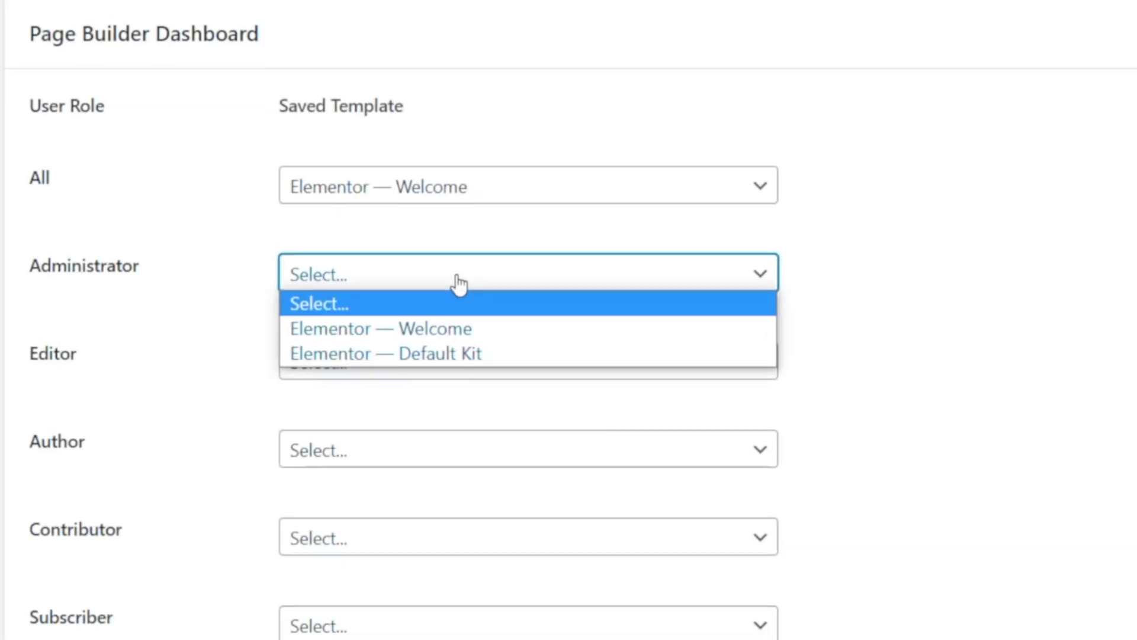
click(459, 284)
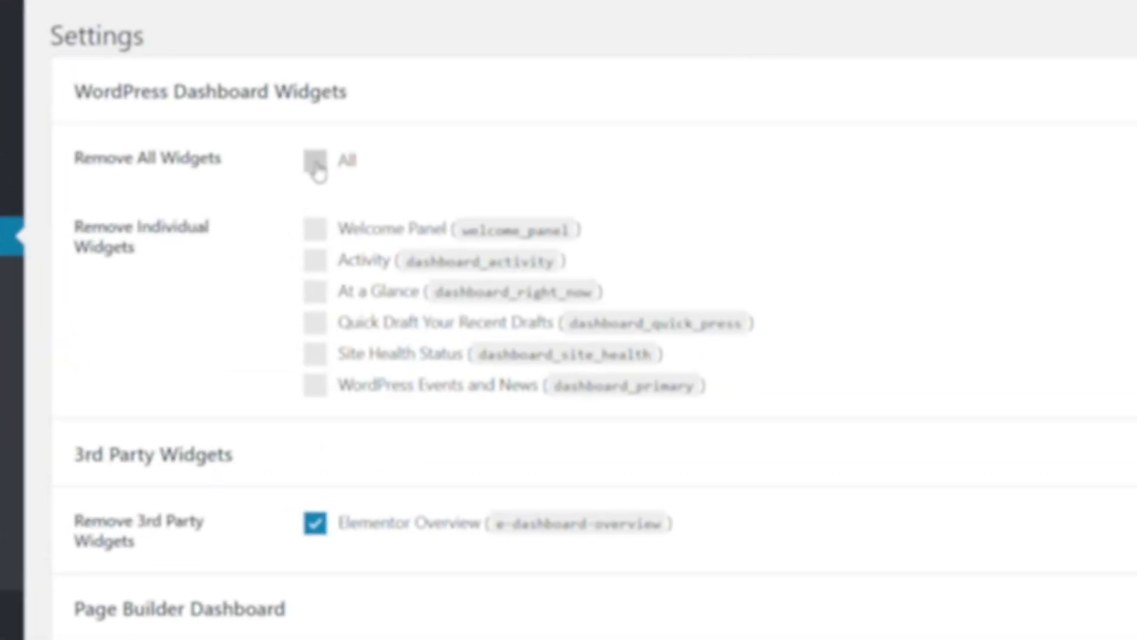
click(308, 557)
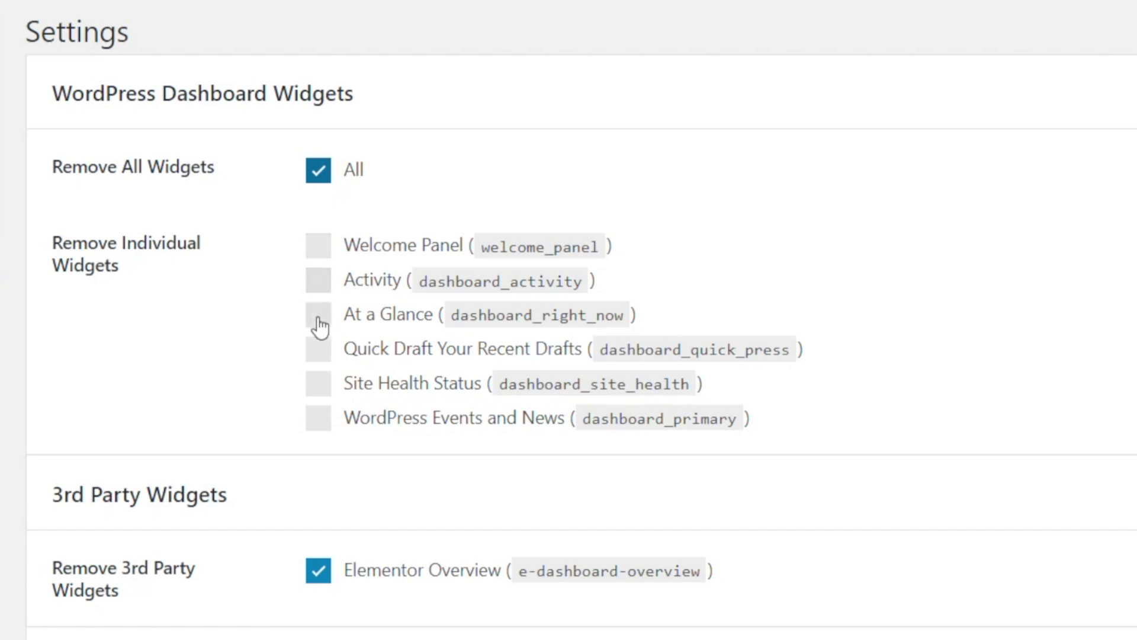
scroll(695, 326, down, 15)
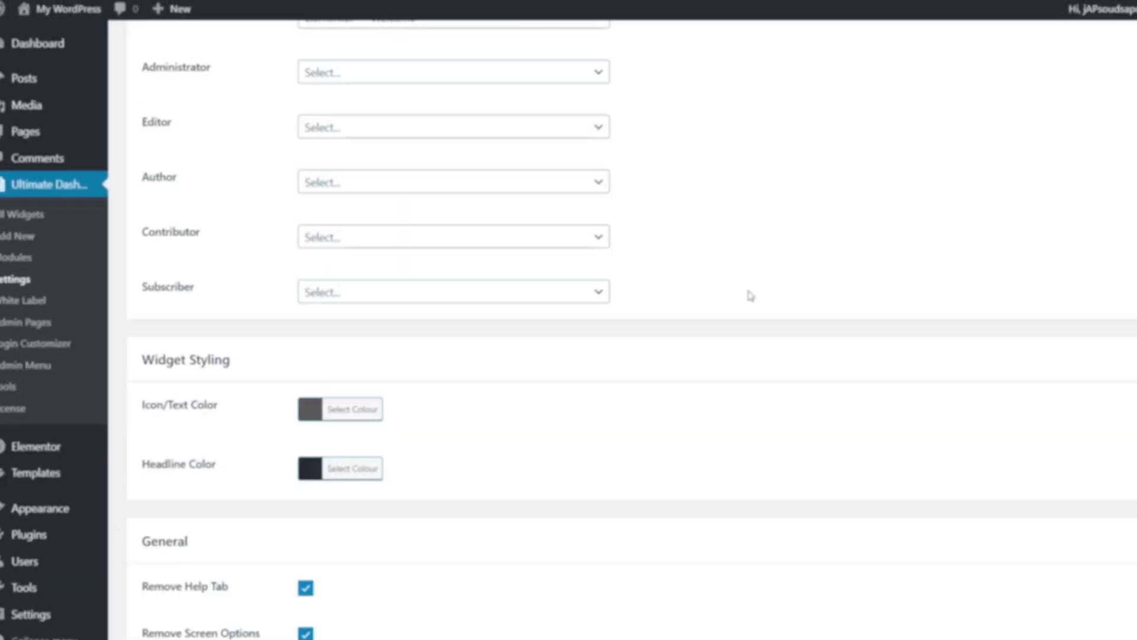
scroll(694, 326, down, 8)
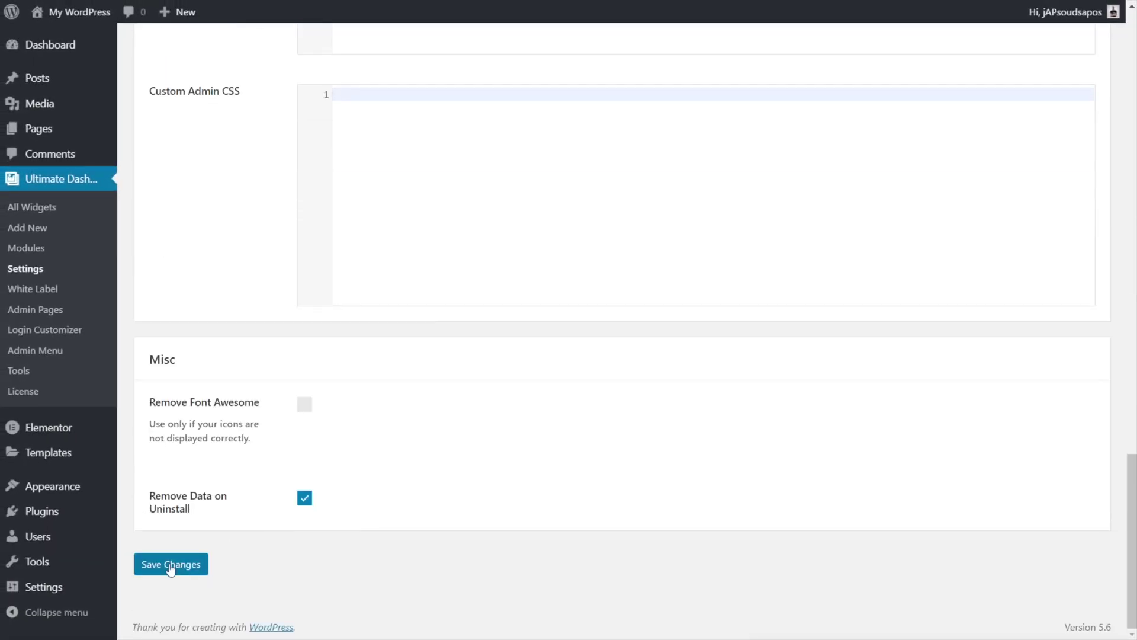
click(171, 566)
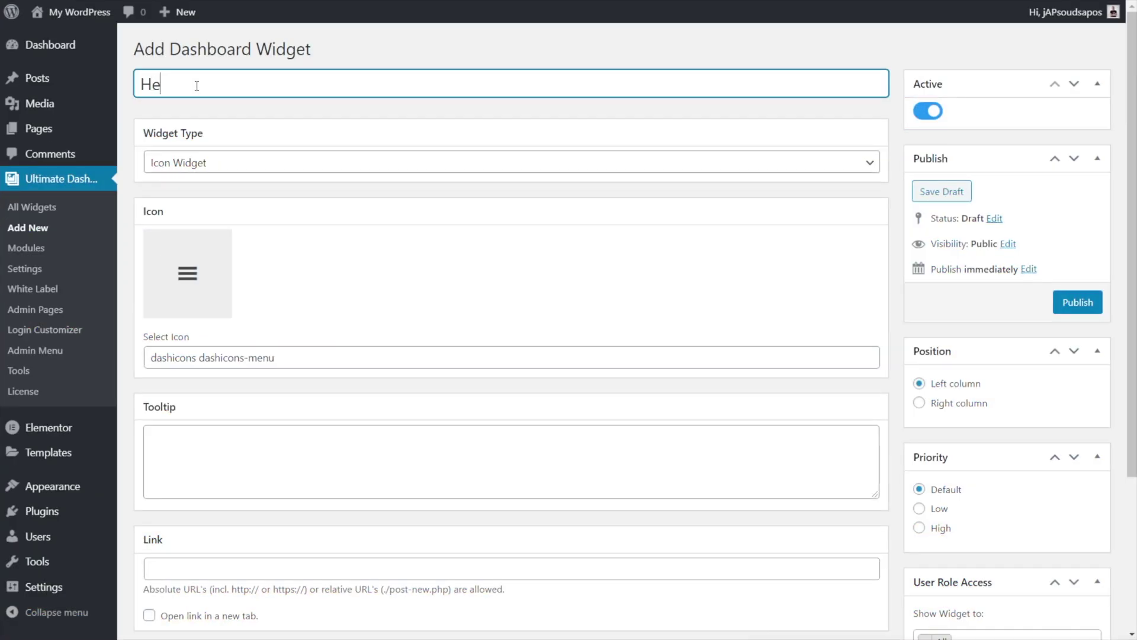
- Title the widget 'Help Video', make it a Video Widget, and paste the YouTube URL
text(lp Video)
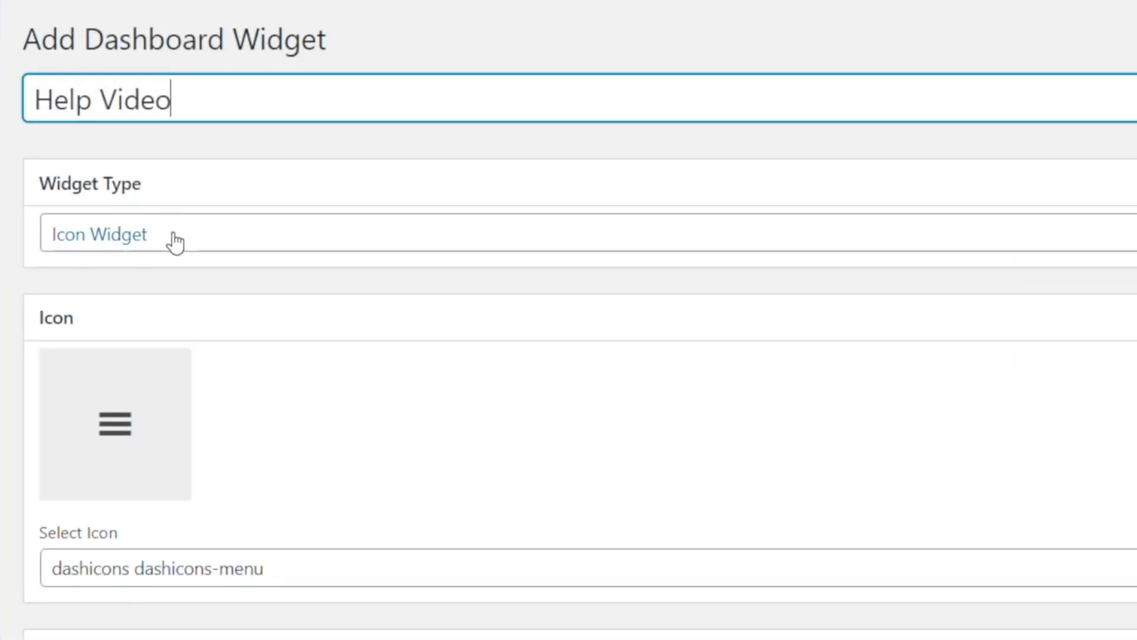
click(175, 242)
click(158, 340)
click(226, 365)
text(https://youtu.be/gNnPX2AEk6U)
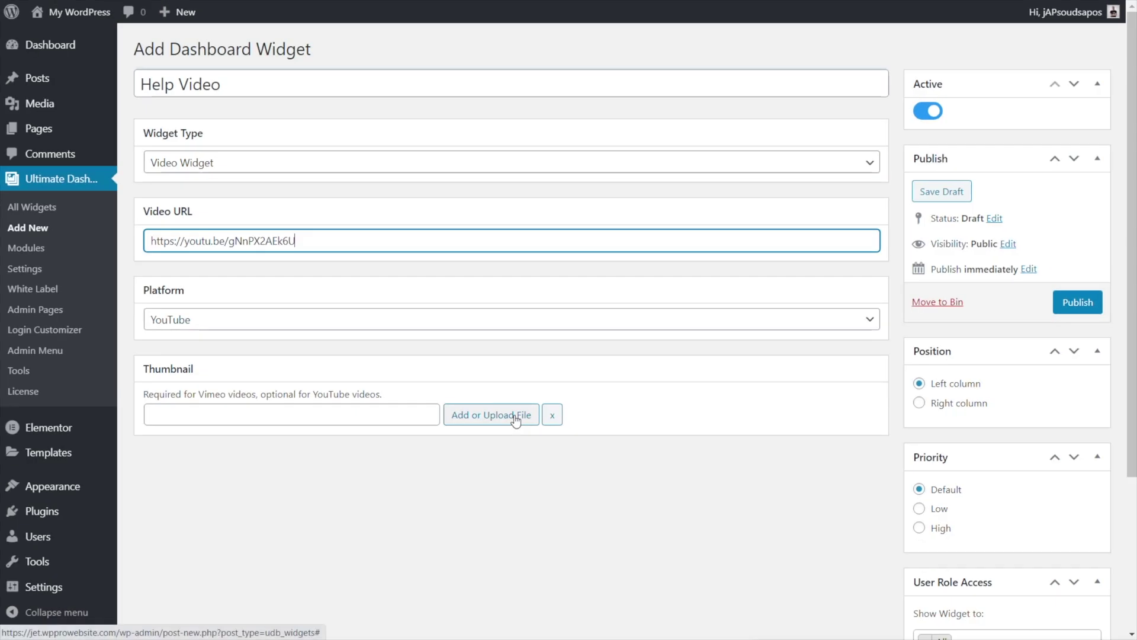
- Upload an image as the video thumbnail and publish the widget
click(514, 449)
drag(178, 468, 473, 383)
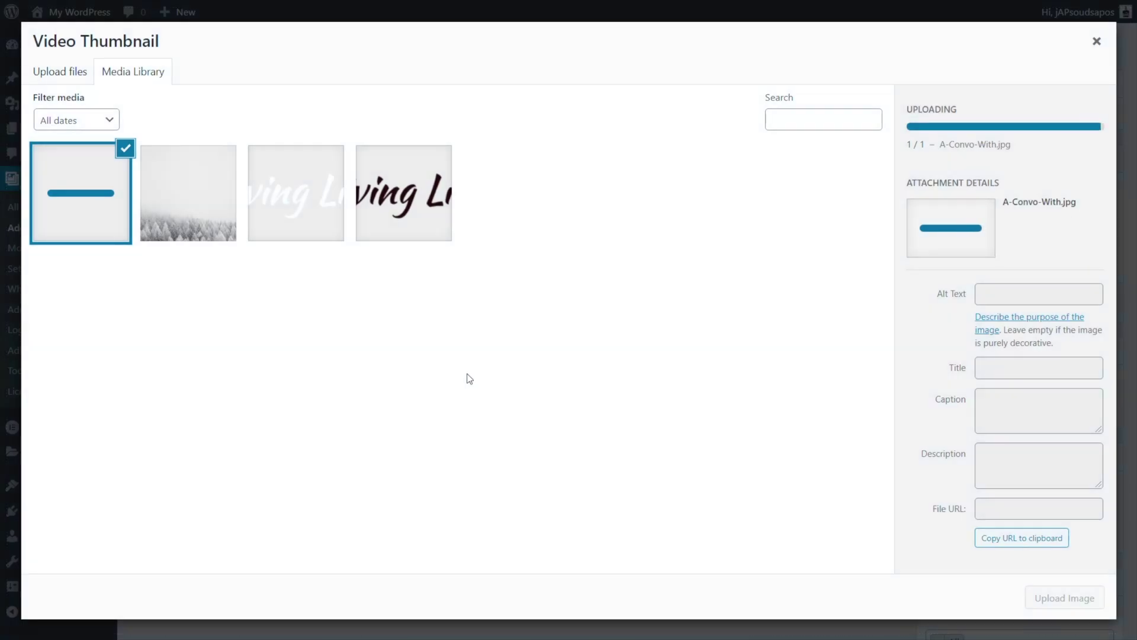
click(1061, 599)
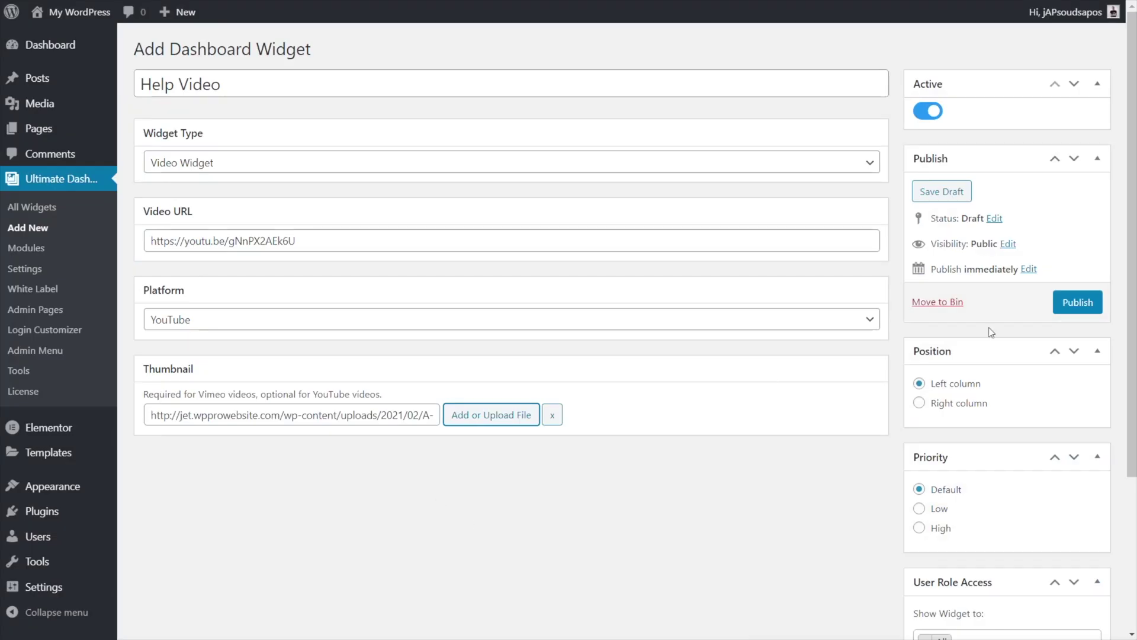
click(1077, 303)
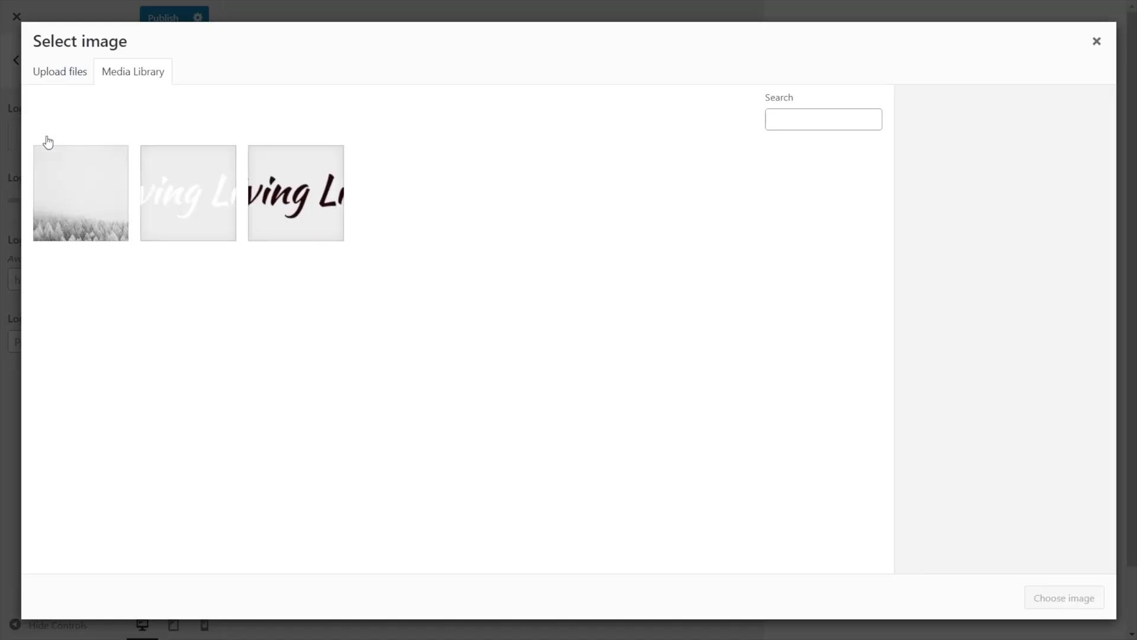
- Set the dark Living Life image as the login logo at 69% height
click(265, 190)
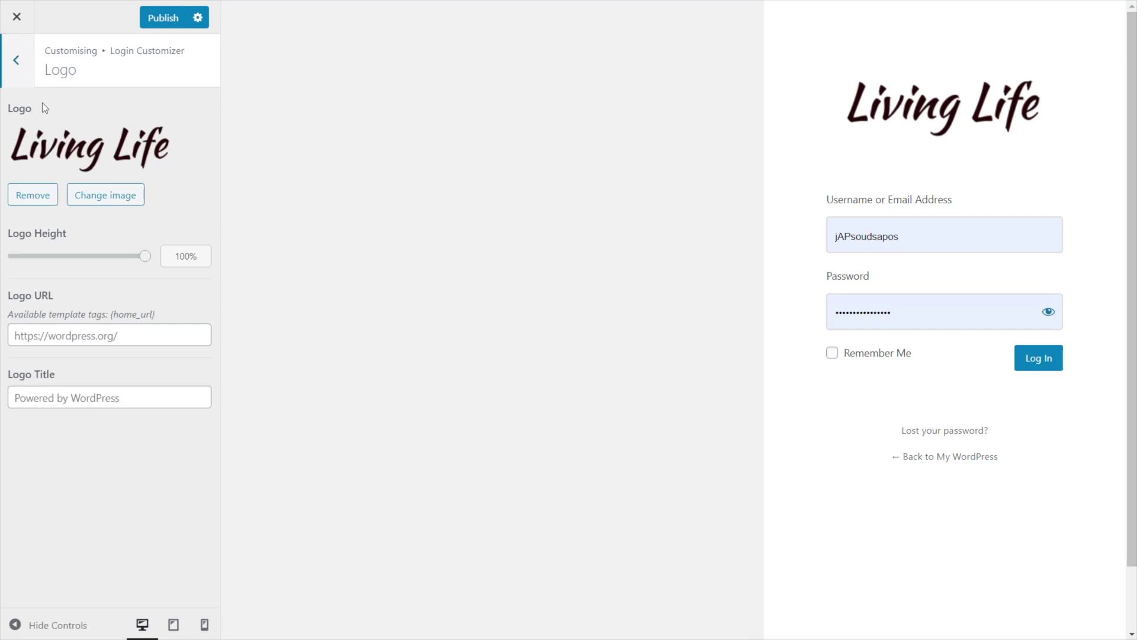
drag(142, 260, 105, 262)
click(11, 68)
- Make the snowy forest image the login background, positioned center bottom
click(59, 178)
click(94, 205)
click(82, 194)
click(1060, 598)
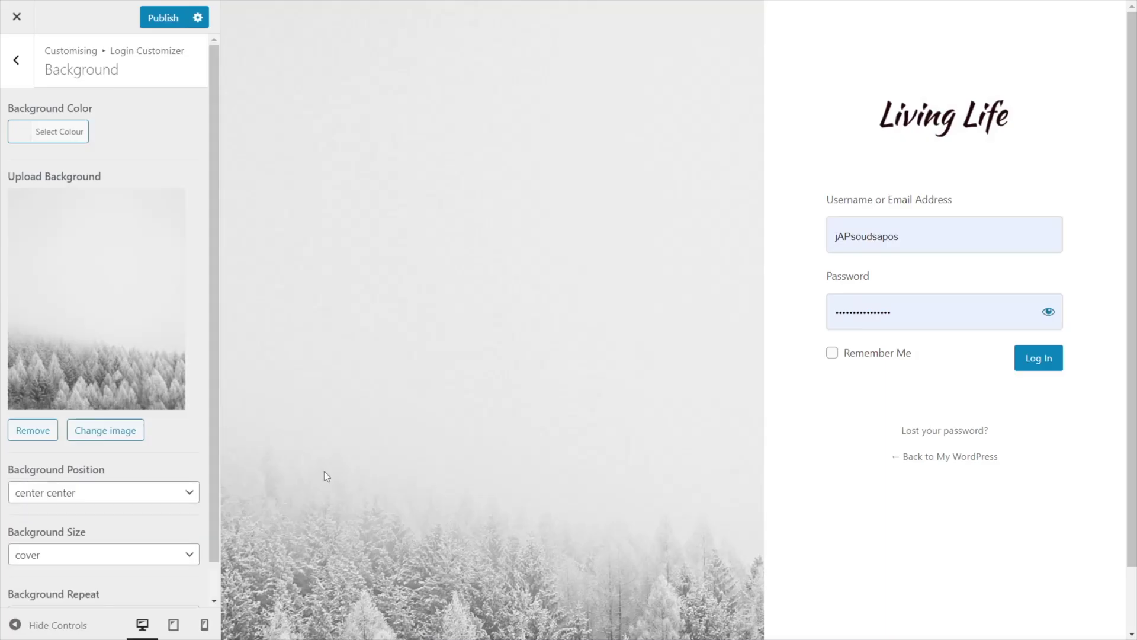
click(125, 495)
click(107, 587)
scroll(106, 554, down, 1)
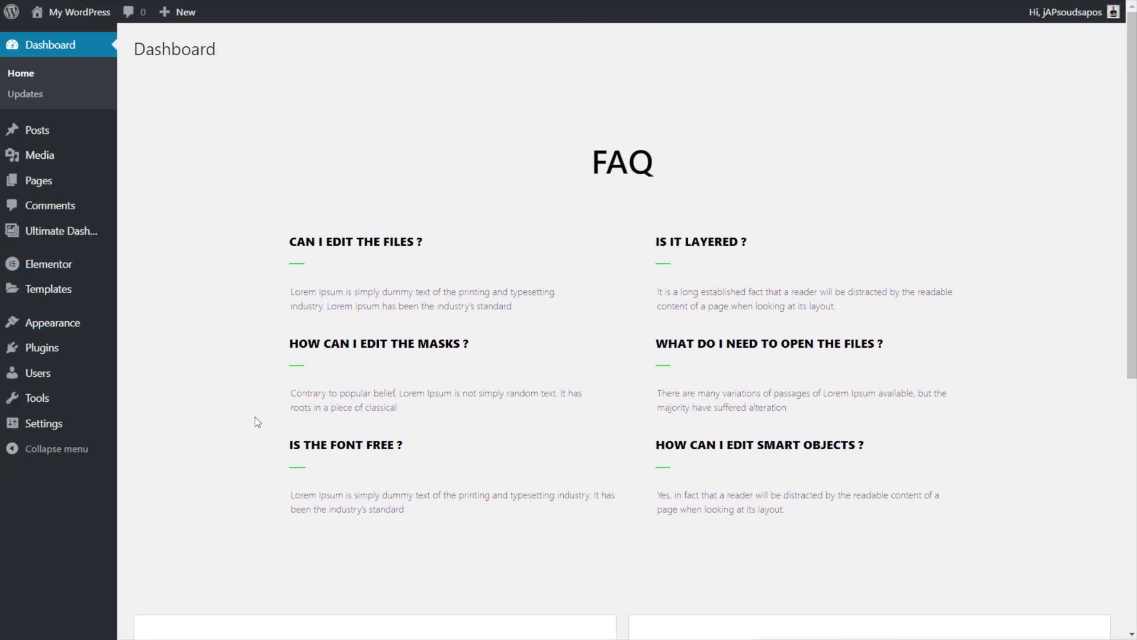
- Activate the Slate Admin Theme plugin from Installed Plugins
mouse_move(57, 354)
click(146, 356)
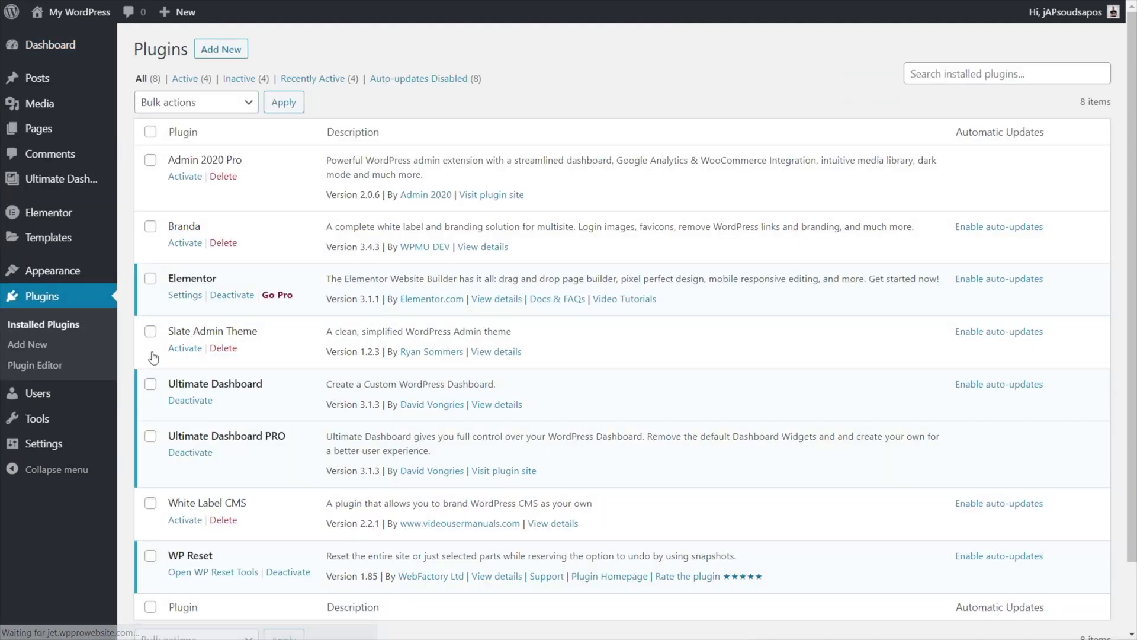
click(185, 349)
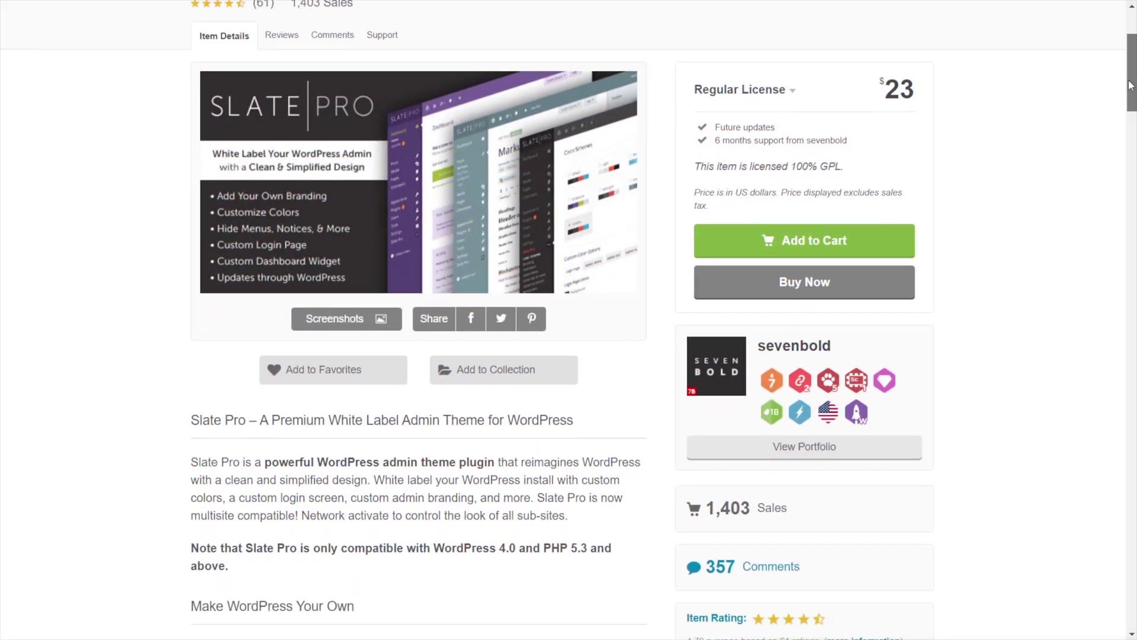
drag(1130, 88, 1134, 202)
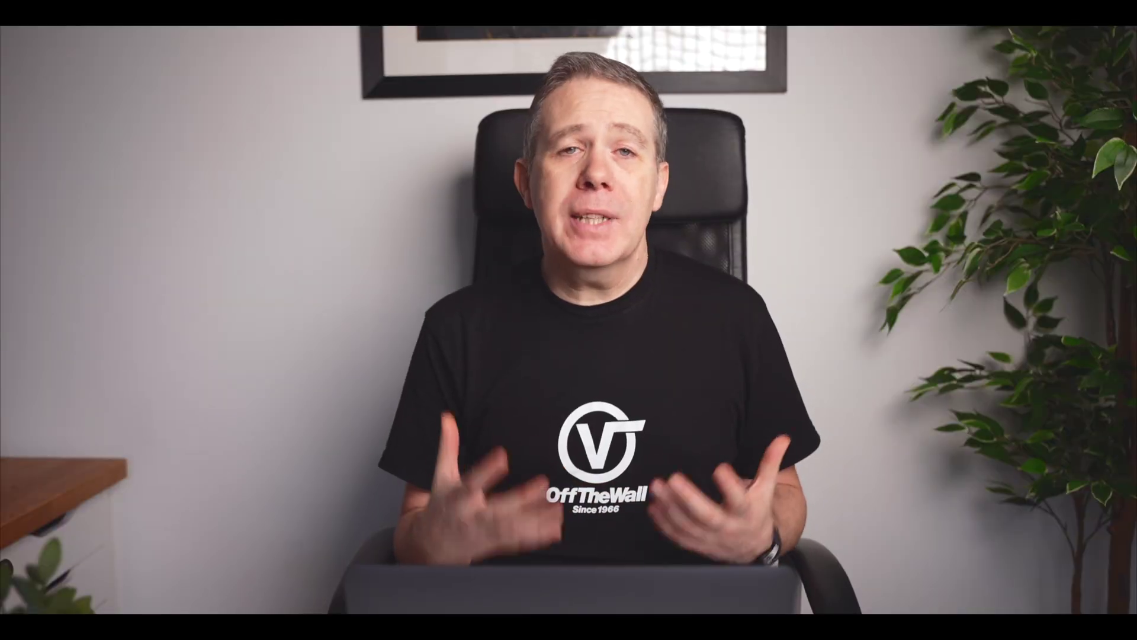